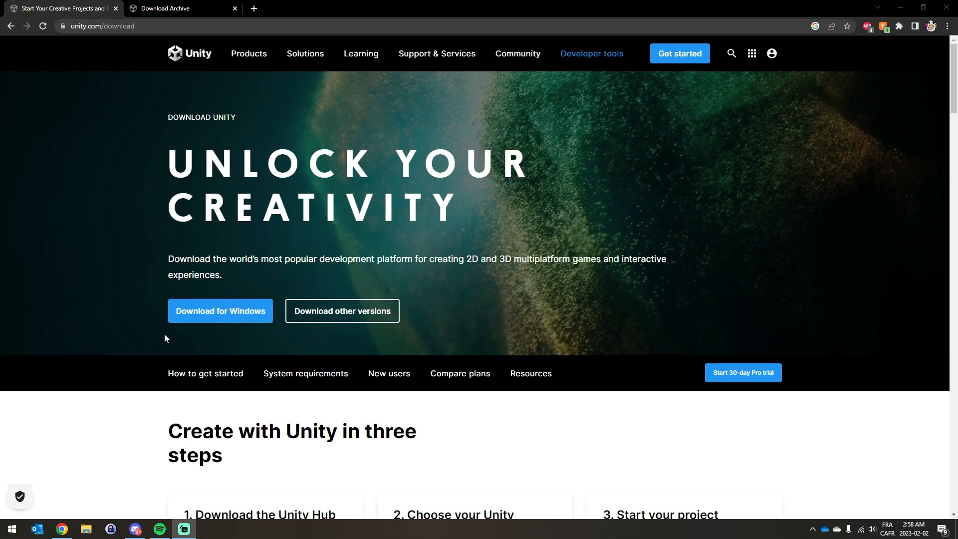
Step: Download the Unity Hub installer for Windows and go to the options for downloading other Unity versions
{"action": "left_click", "coordinate": [232, 318]}
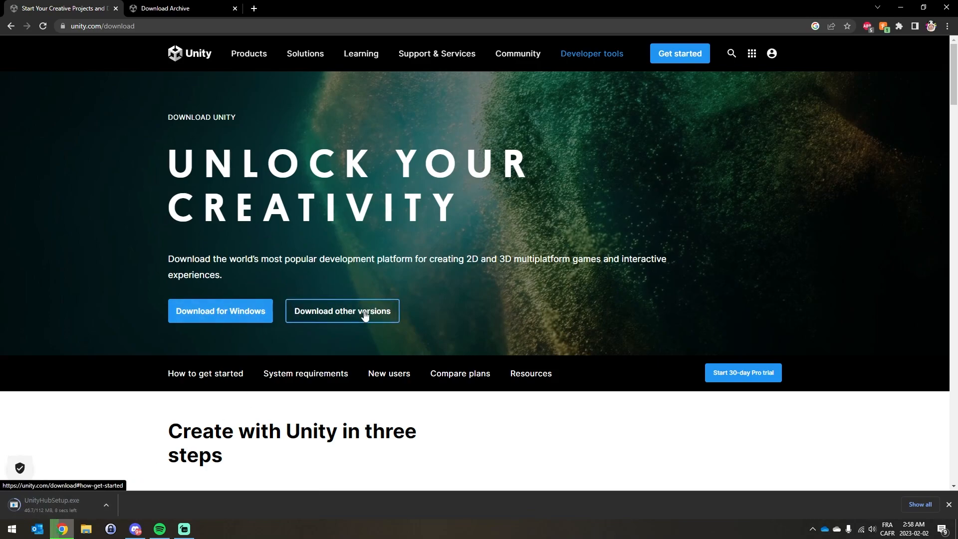
{"action": "left_click", "coordinate": [345, 313]}
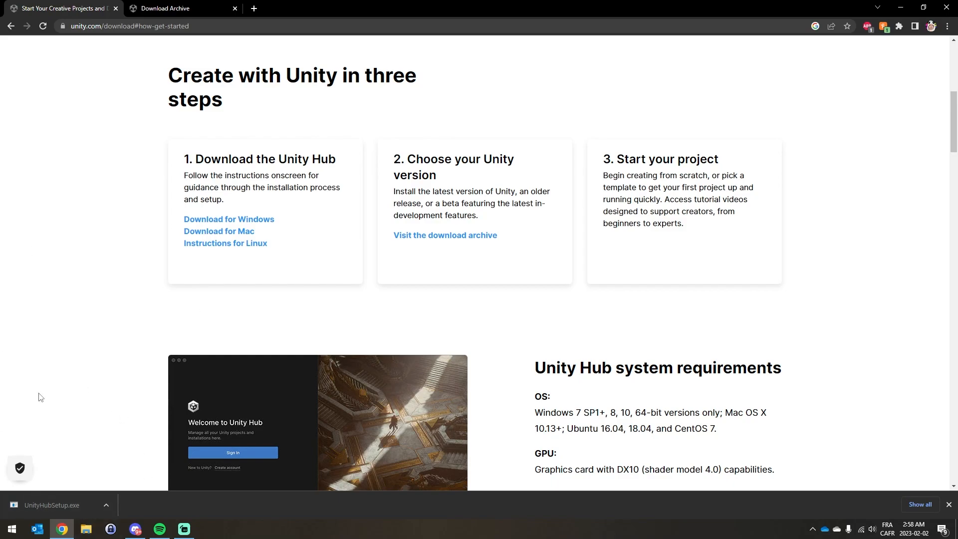
Step: Find Unity 2022.1.9 in the Unity download archive and open its installation in Unity Hub
{"action": "left_click", "coordinate": [165, 9]}
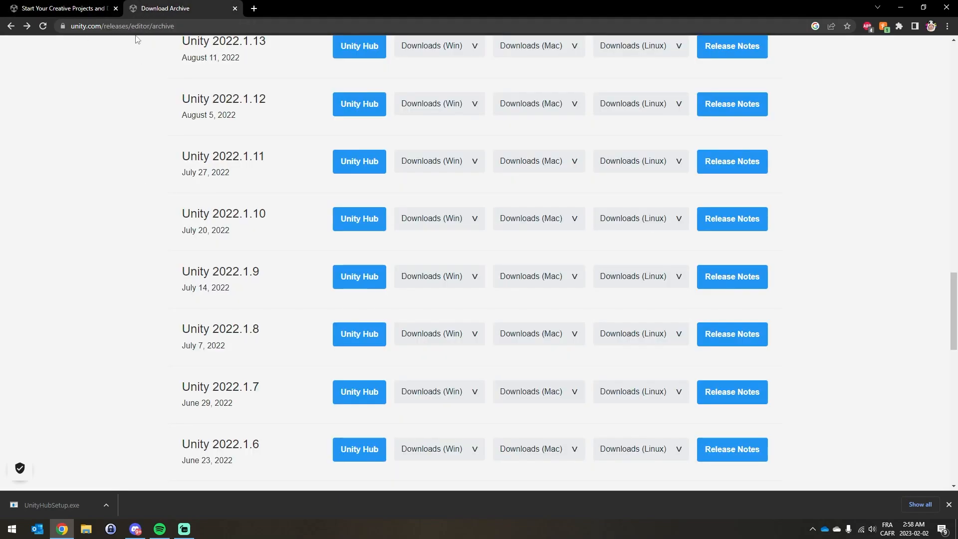
{"action": "scroll", "coordinate": [246, 204], "scroll_direction": "up", "scroll_amount": 18}
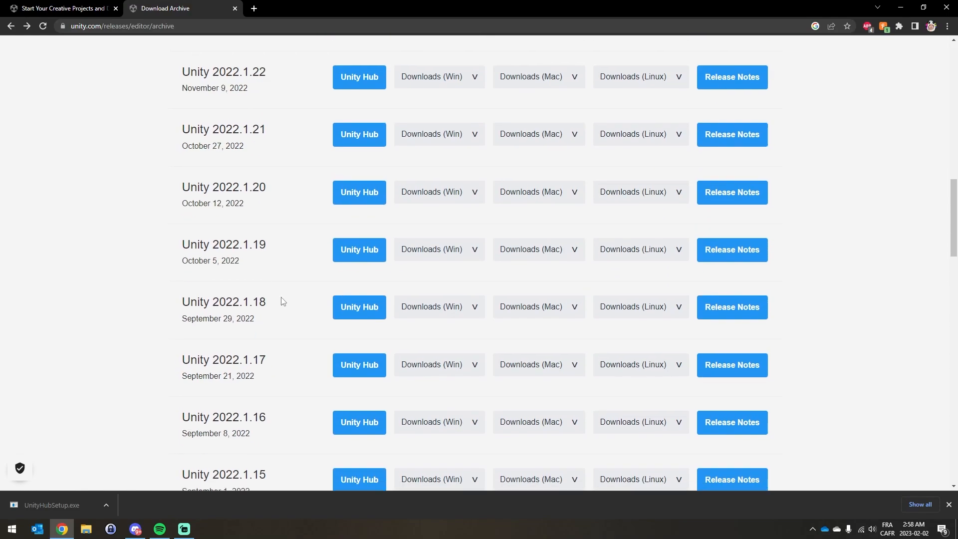
{"action": "scroll", "coordinate": [288, 352], "scroll_direction": "up", "scroll_amount": 8}
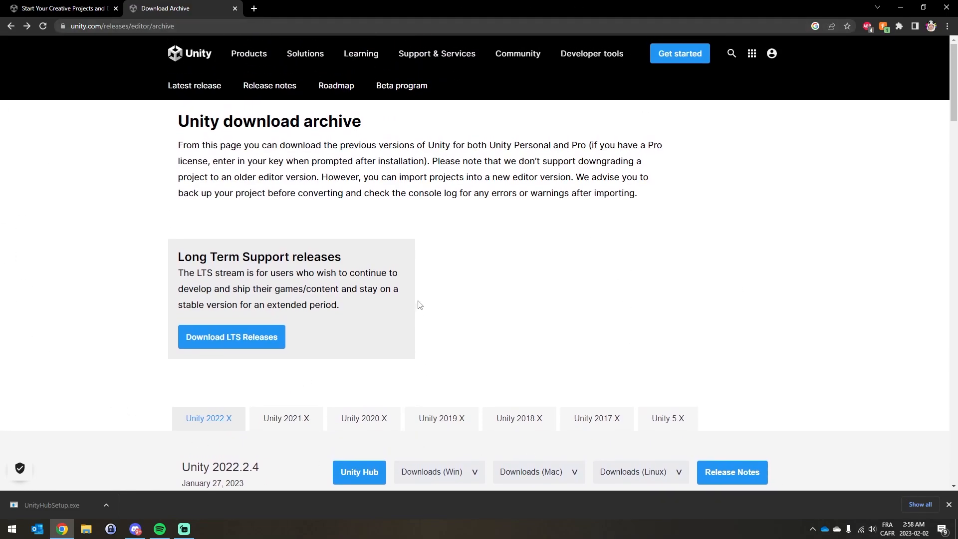
{"action": "scroll", "coordinate": [208, 305], "scroll_direction": "down", "scroll_amount": 4}
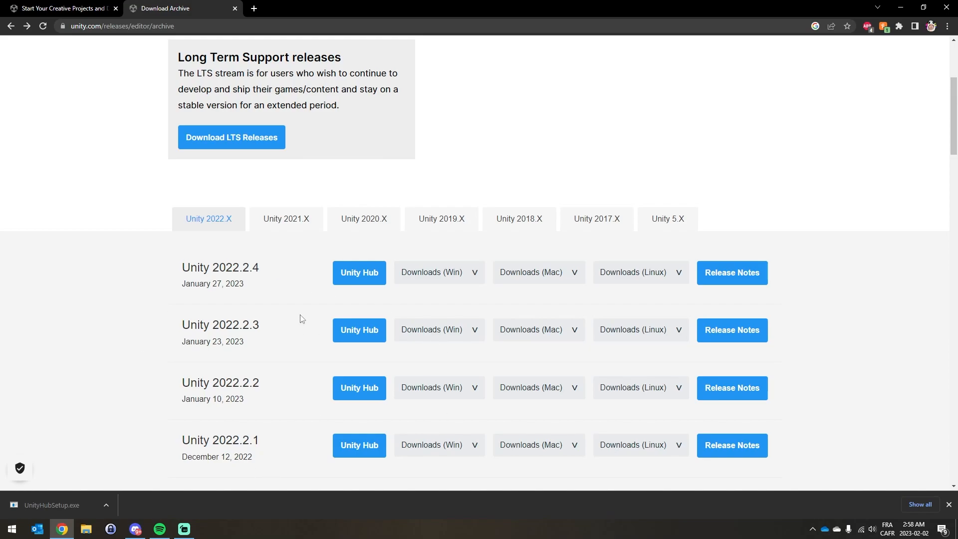
{"action": "scroll", "coordinate": [277, 318], "scroll_direction": "down", "scroll_amount": 8}
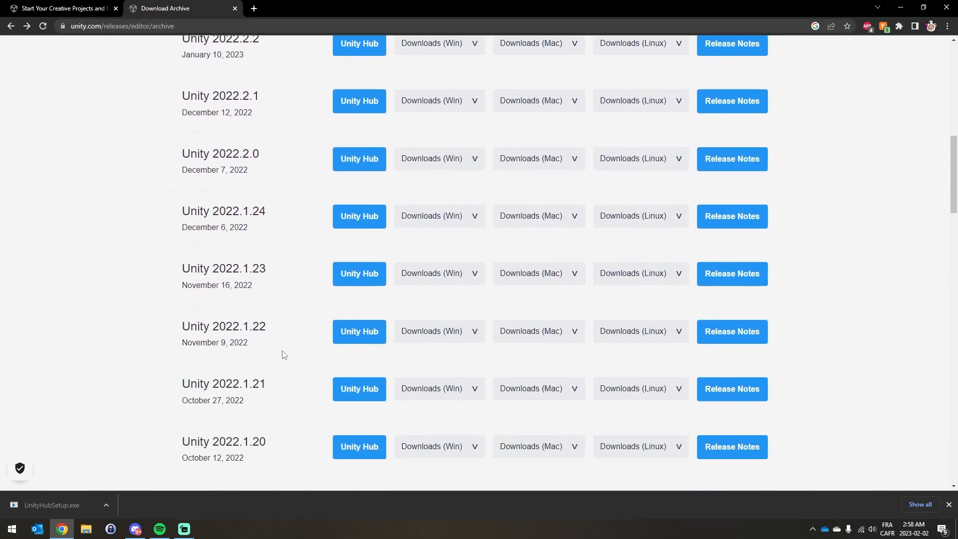
{"action": "scroll", "coordinate": [283, 356], "scroll_direction": "down", "scroll_amount": 10}
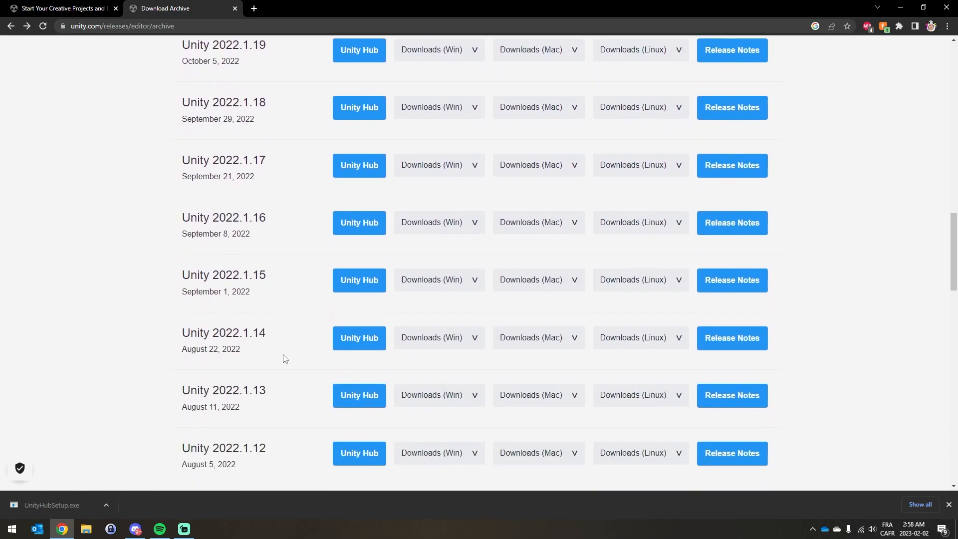
{"action": "scroll", "coordinate": [292, 304], "scroll_direction": "down", "scroll_amount": 5}
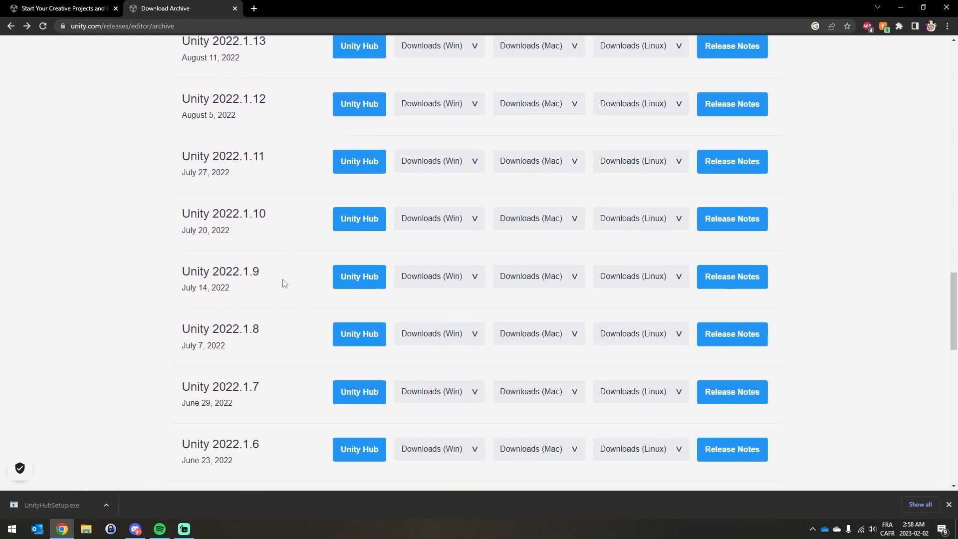
{"action": "left_click", "coordinate": [360, 277]}
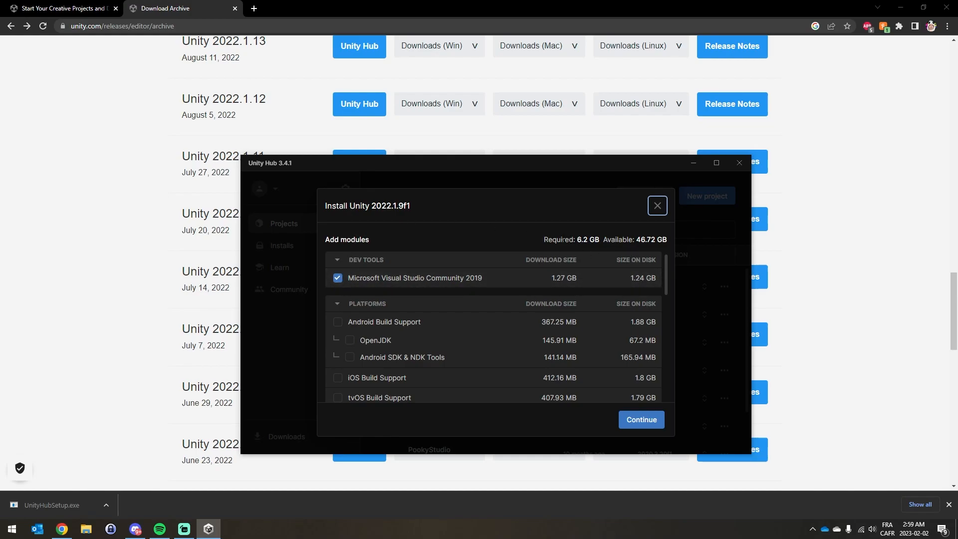
Step: Add Universal Windows Platform Build Support and WebGL Build Support to the Unity 2022.1.9f1 installation
{"action": "scroll", "coordinate": [439, 339], "scroll_direction": "down", "scroll_amount": 1}
{"action": "scroll", "coordinate": [441, 345], "scroll_direction": "down", "scroll_amount": 5}
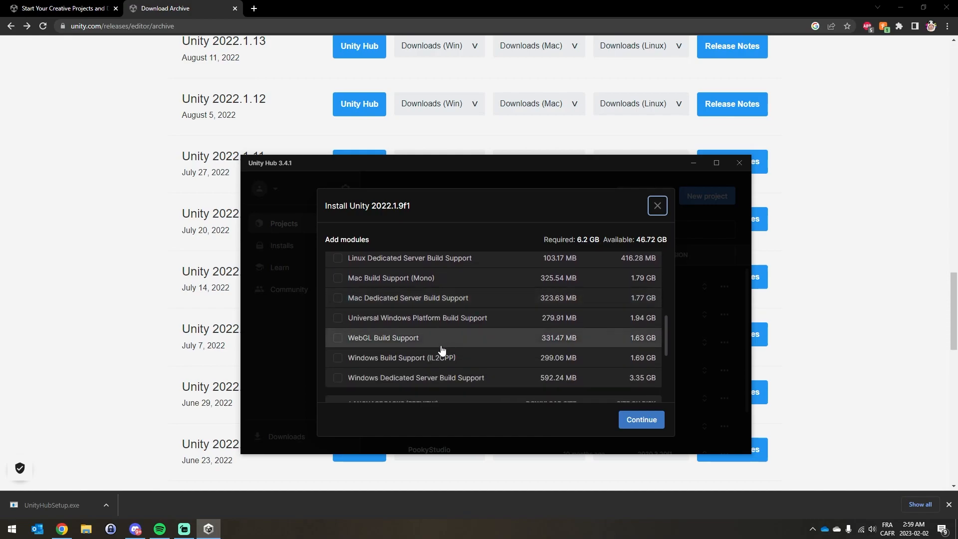
{"action": "left_click", "coordinate": [336, 321]}
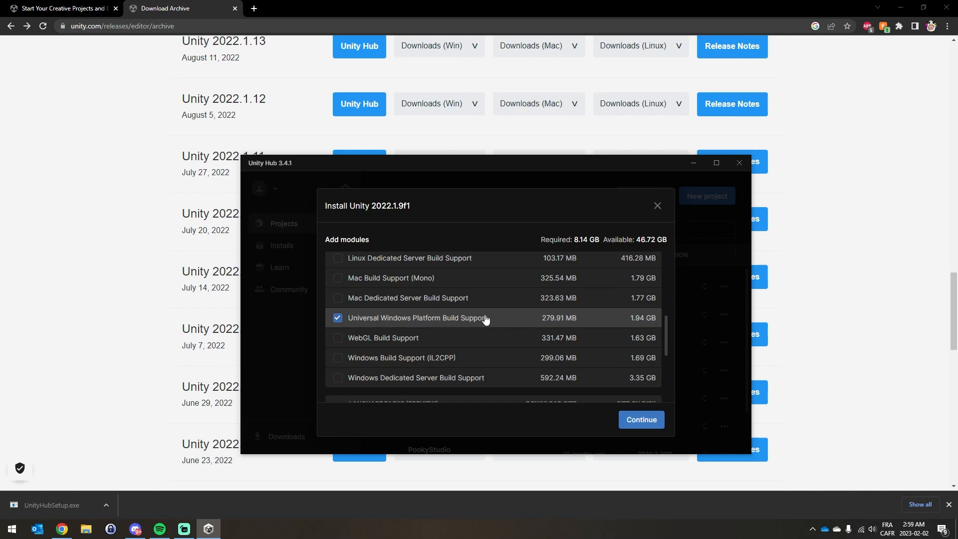
{"action": "left_click", "coordinate": [339, 341]}
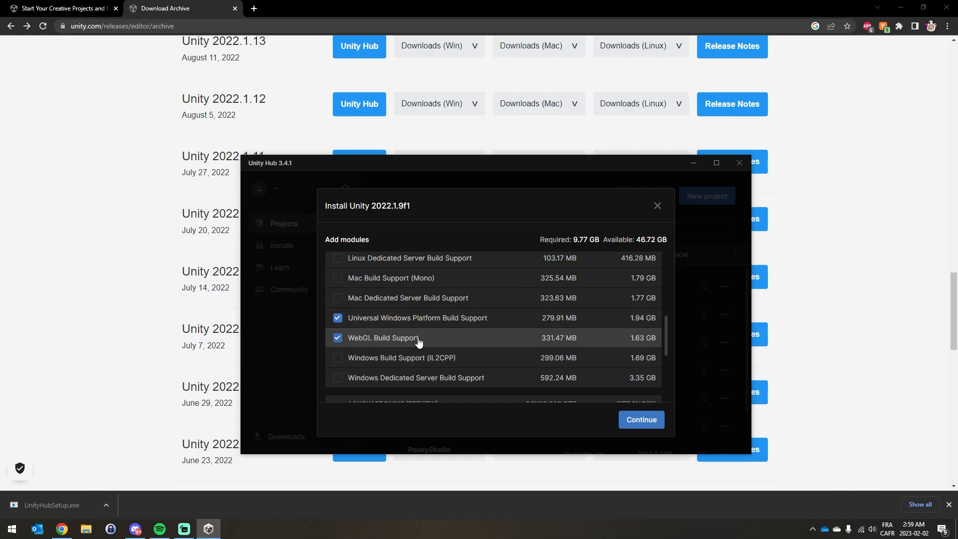
Step: Add Mac Build Support (Mono) to the installation and review the remaining platform, language pack and documentation modules
{"action": "scroll", "coordinate": [418, 338], "scroll_direction": "up", "scroll_amount": 3}
{"action": "scroll", "coordinate": [439, 348], "scroll_direction": "up", "scroll_amount": 3}
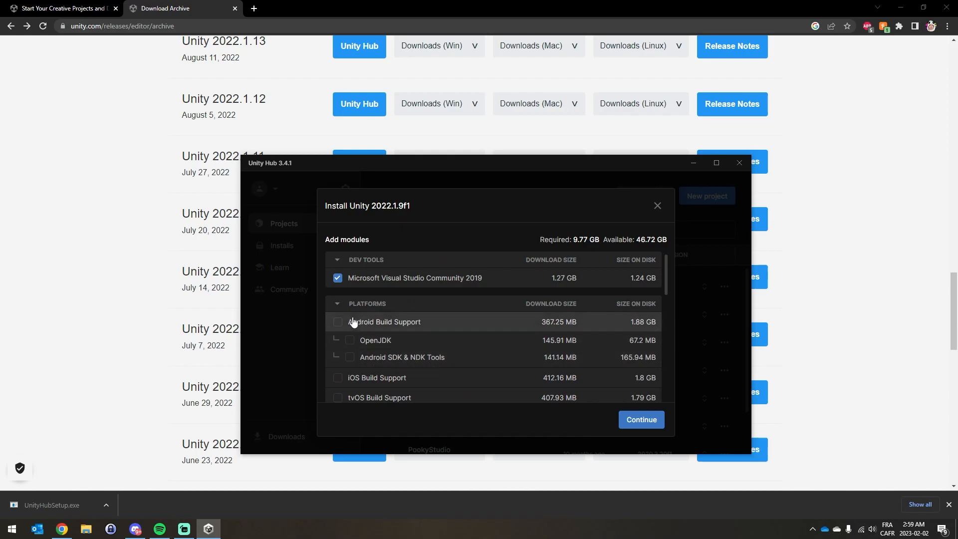
{"action": "scroll", "coordinate": [427, 322], "scroll_direction": "down", "scroll_amount": 2}
{"action": "scroll", "coordinate": [428, 331], "scroll_direction": "down", "scroll_amount": 1}
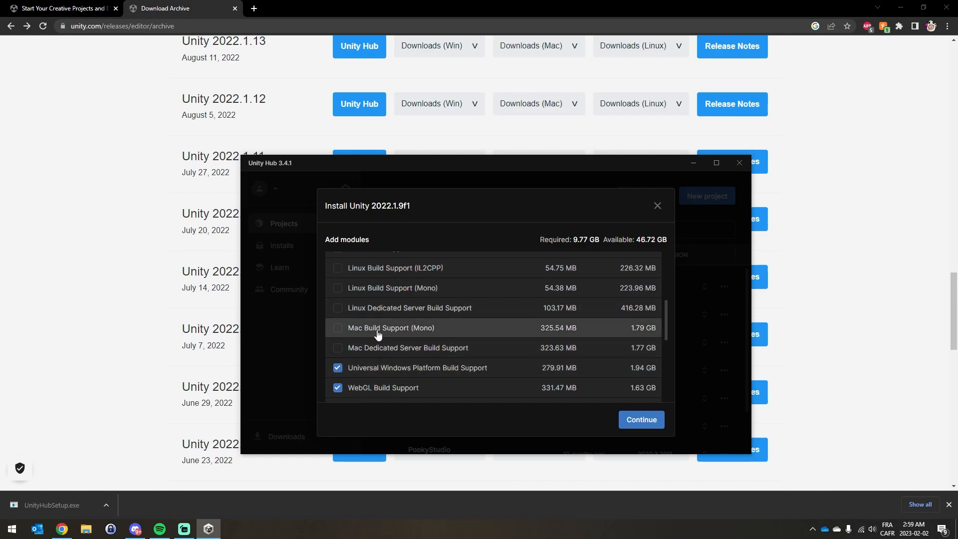
{"action": "left_click", "coordinate": [338, 328]}
{"action": "scroll", "coordinate": [483, 304], "scroll_direction": "down", "scroll_amount": 3}
{"action": "scroll", "coordinate": [439, 281], "scroll_direction": "up", "scroll_amount": 1}
{"action": "scroll", "coordinate": [450, 277], "scroll_direction": "down", "scroll_amount": 3}
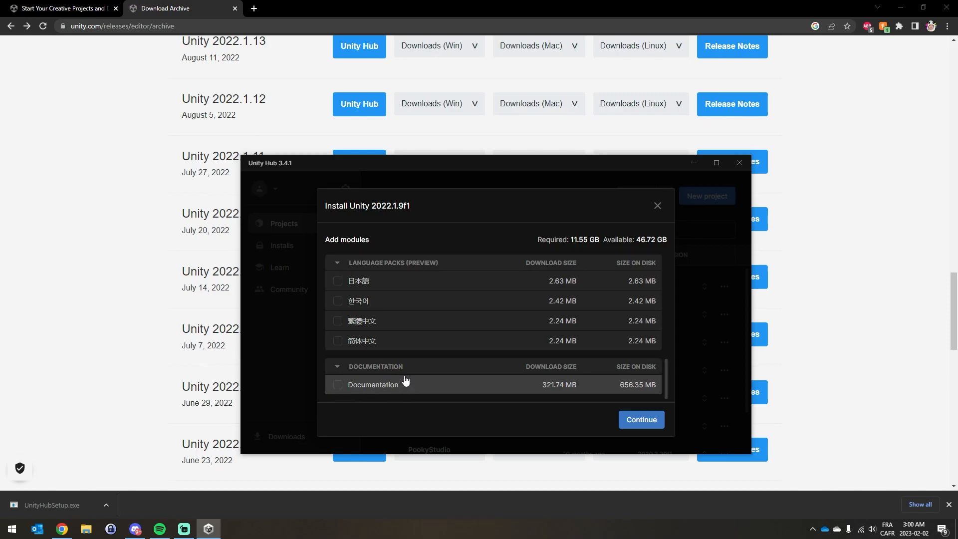
{"action": "scroll", "coordinate": [417, 373], "scroll_direction": "up", "scroll_amount": 3}
{"action": "scroll", "coordinate": [417, 372], "scroll_direction": "up", "scroll_amount": 2}
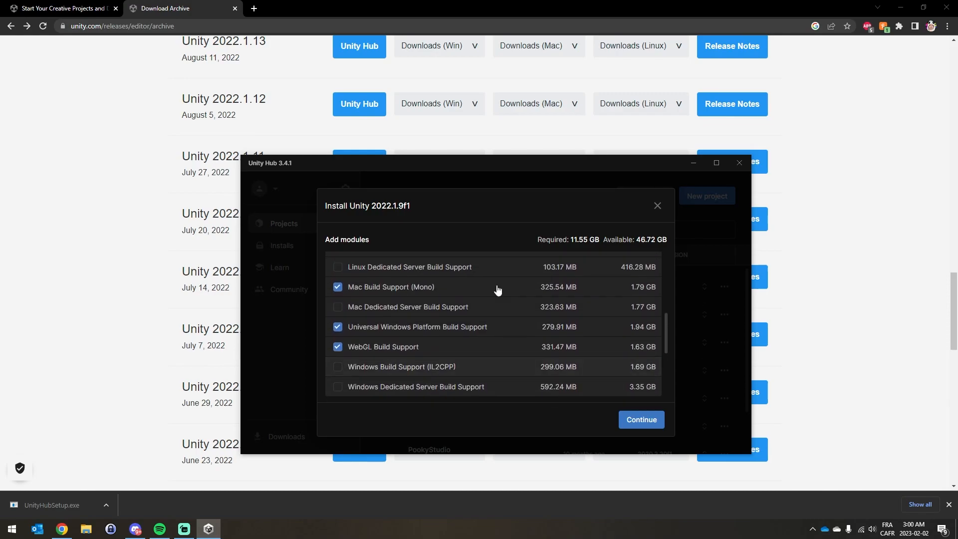
Step: Continue with the chosen modules, accept the Visual Studio 2019 Community license terms and start the installation
{"action": "left_click", "coordinate": [653, 424]}
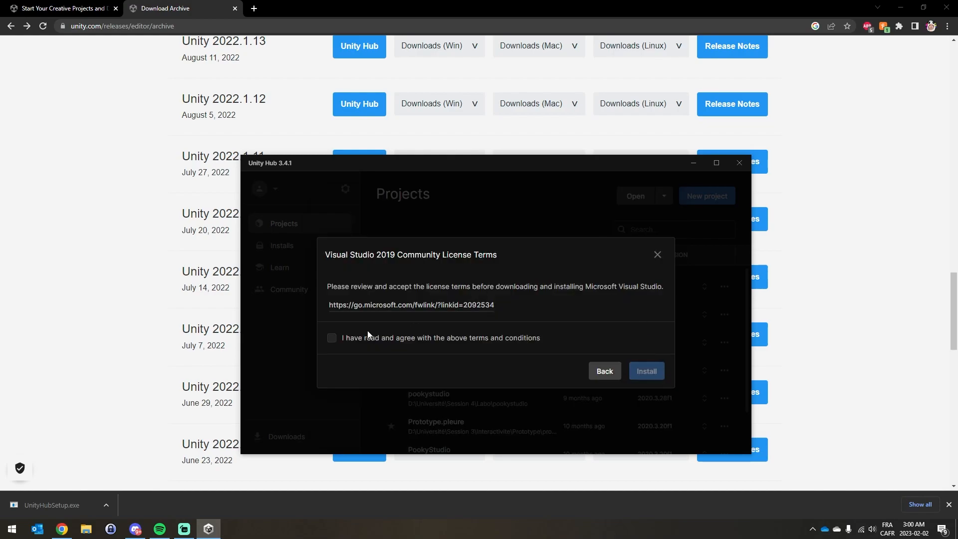
{"action": "left_click", "coordinate": [332, 339]}
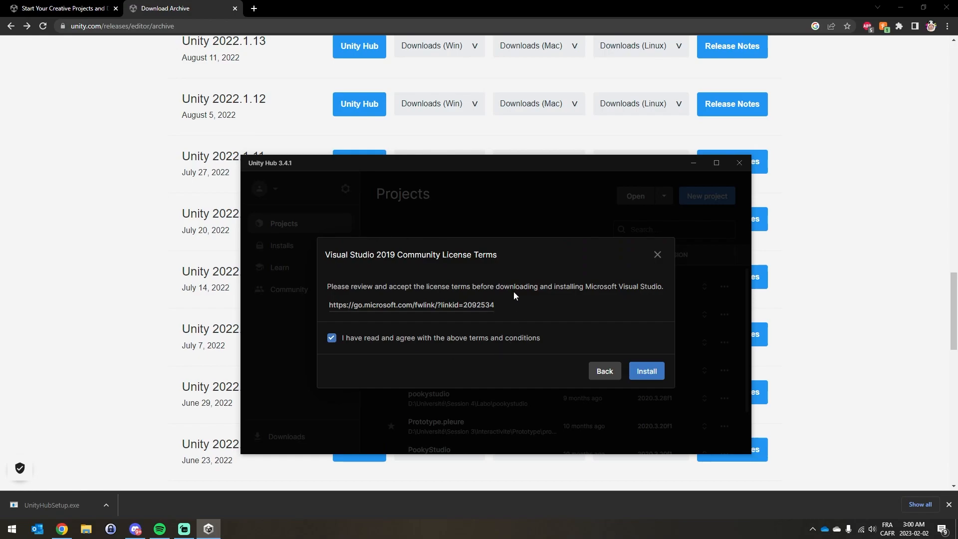
{"action": "left_click", "coordinate": [651, 372]}
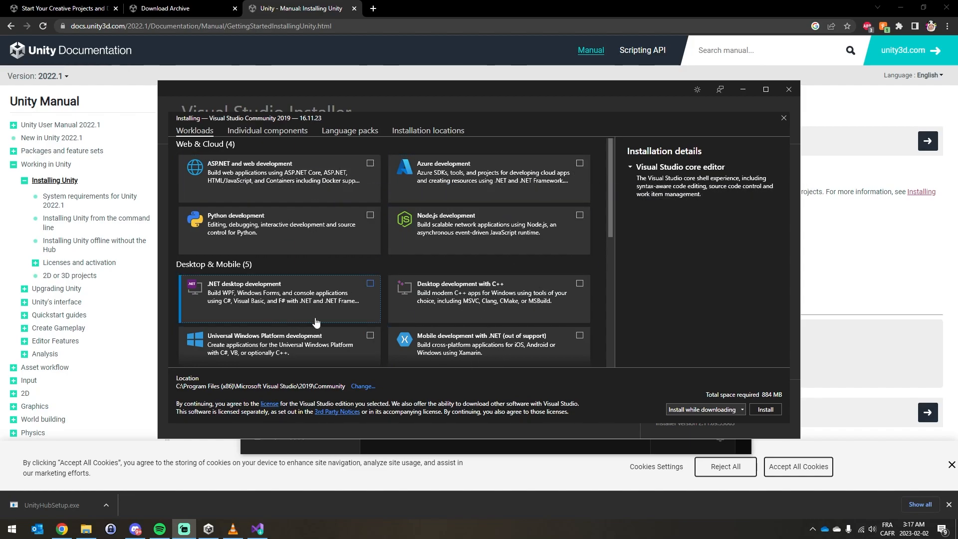
Step: Install Visual Studio Community 2019 with the Game development with Unity workload, keeping the optional Unity Hub component
{"action": "scroll", "coordinate": [439, 248], "scroll_direction": "down", "scroll_amount": 3}
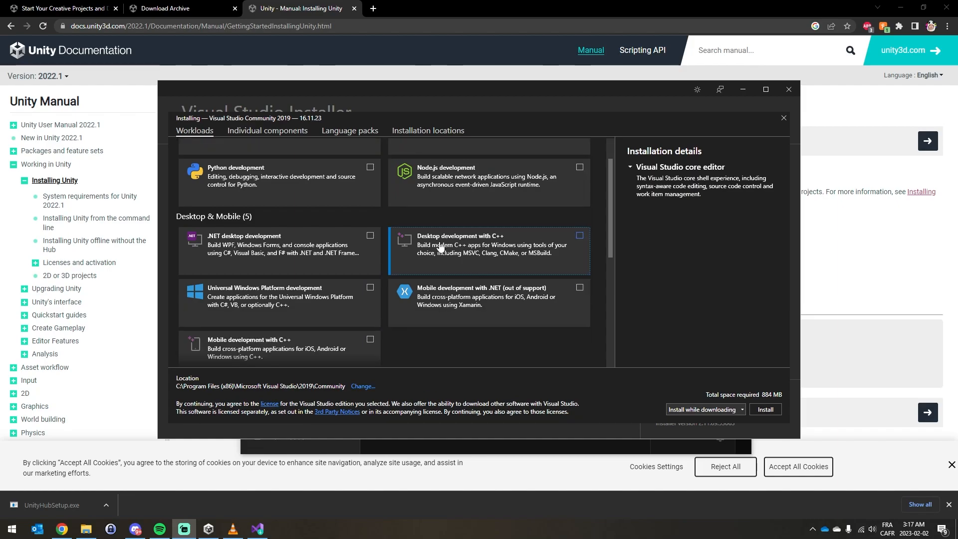
{"action": "scroll", "coordinate": [439, 245], "scroll_direction": "down", "scroll_amount": 2}
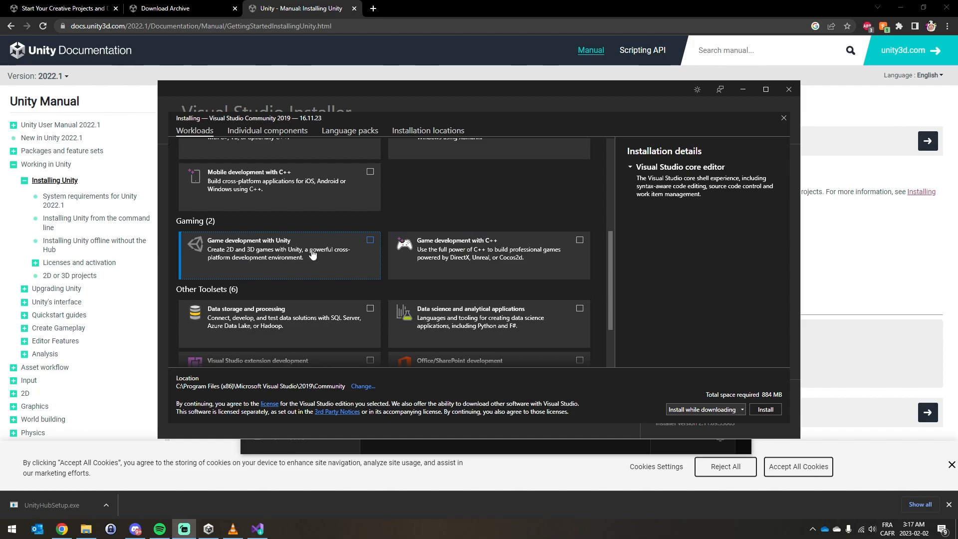
{"action": "left_click", "coordinate": [352, 252]}
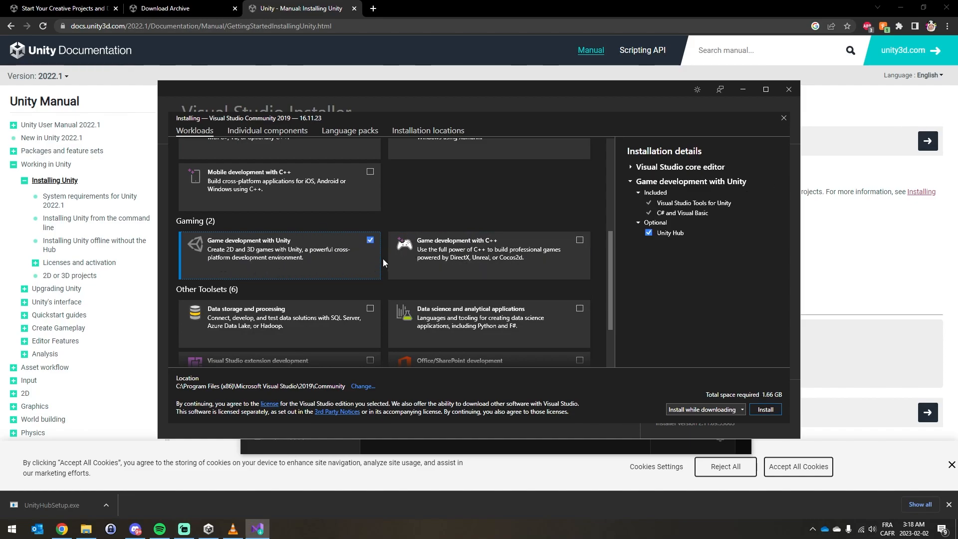
{"action": "scroll", "coordinate": [577, 205], "scroll_direction": "down", "scroll_amount": 3}
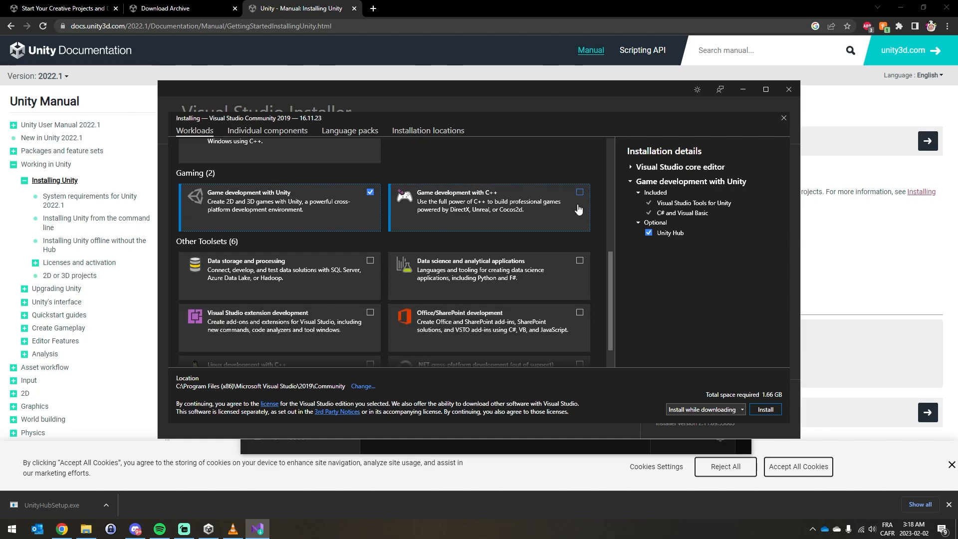
{"action": "scroll", "coordinate": [577, 205], "scroll_direction": "up", "scroll_amount": 4}
{"action": "scroll", "coordinate": [577, 205], "scroll_direction": "up", "scroll_amount": 3}
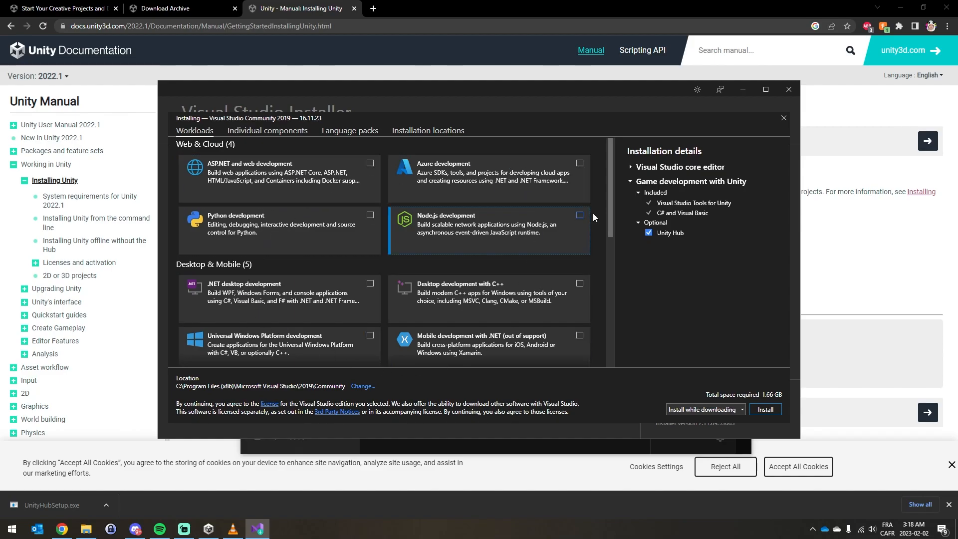
{"action": "left_click", "coordinate": [765, 410]}
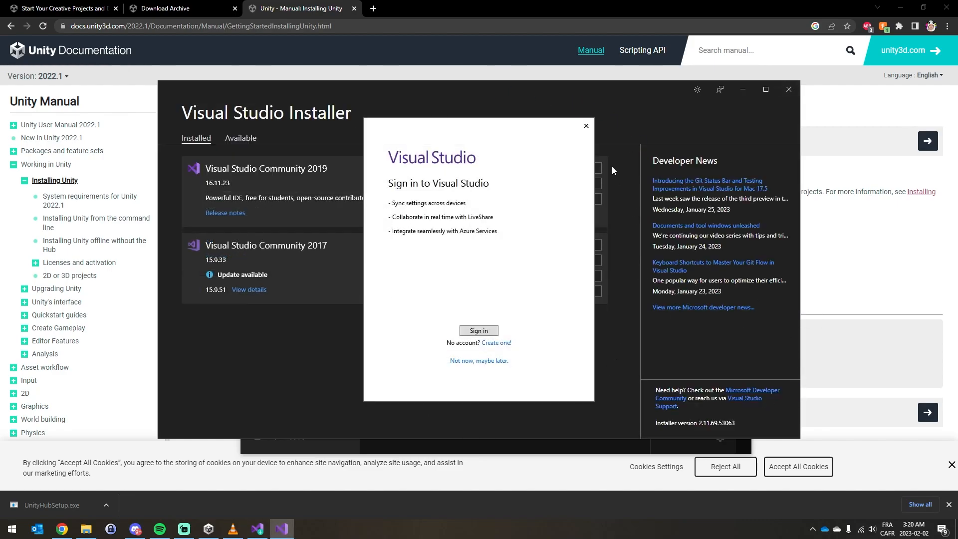
Step: Exit Visual Studio without signing in and close the Visual Studio Installer
{"action": "left_click", "coordinate": [586, 126]}
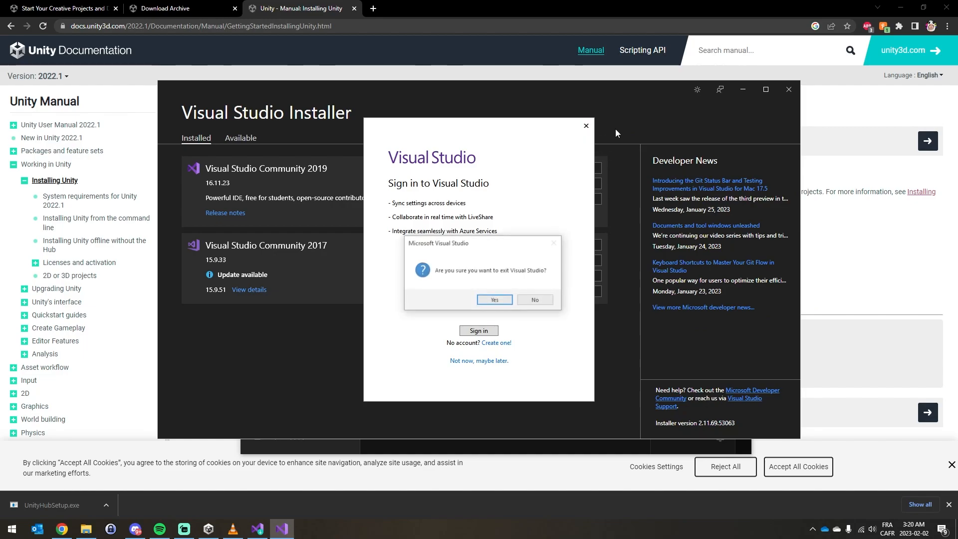
{"action": "left_click", "coordinate": [494, 299]}
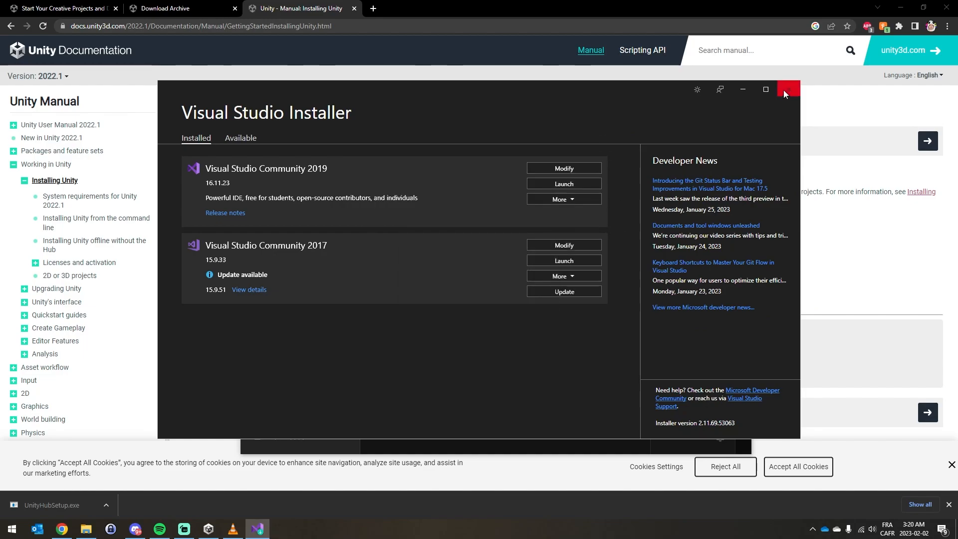
{"action": "left_click", "coordinate": [785, 92]}
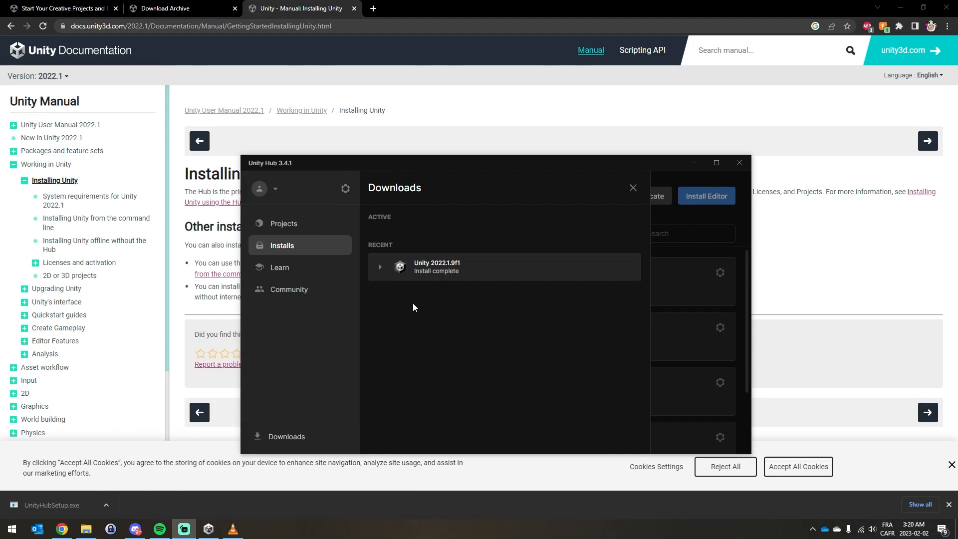
Step: Check the installed editors in Unity Hub, then start a new project with editor version 2022.1.9f1
{"action": "left_click", "coordinate": [283, 247]}
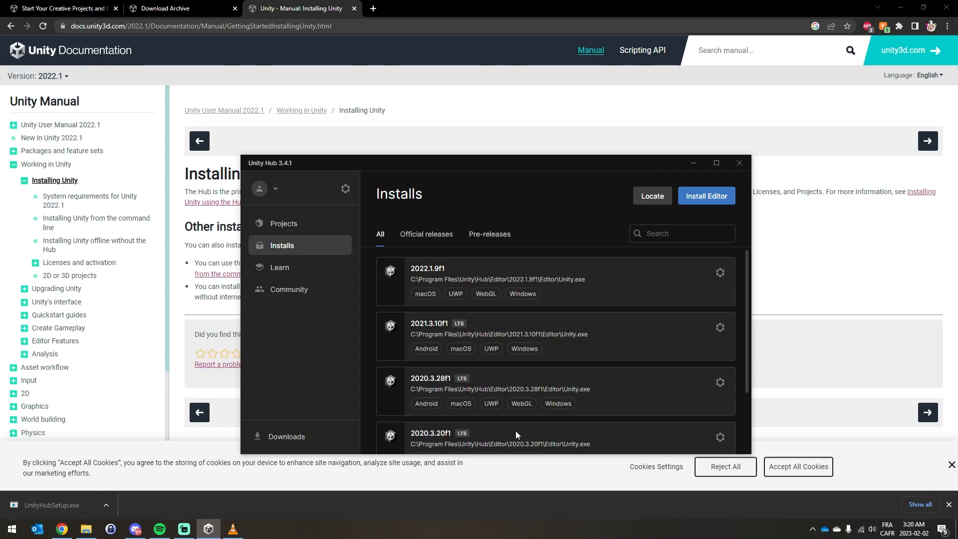
{"action": "left_click", "coordinate": [307, 226]}
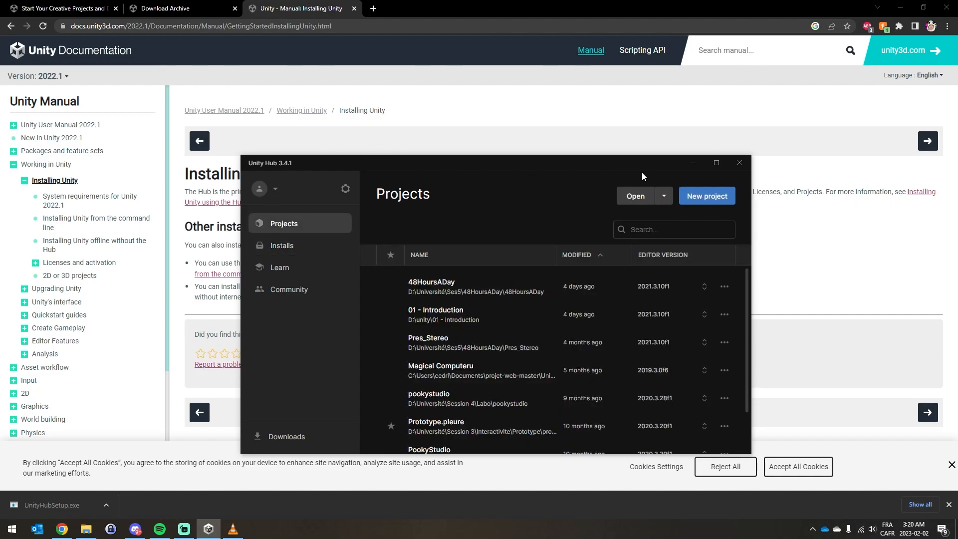
{"action": "left_click", "coordinate": [699, 196]}
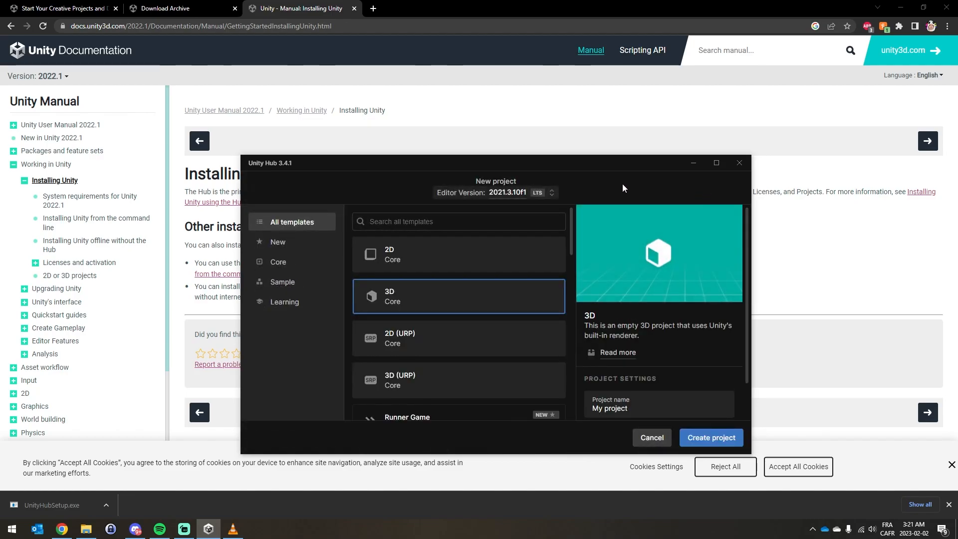
{"action": "left_click", "coordinate": [531, 194]}
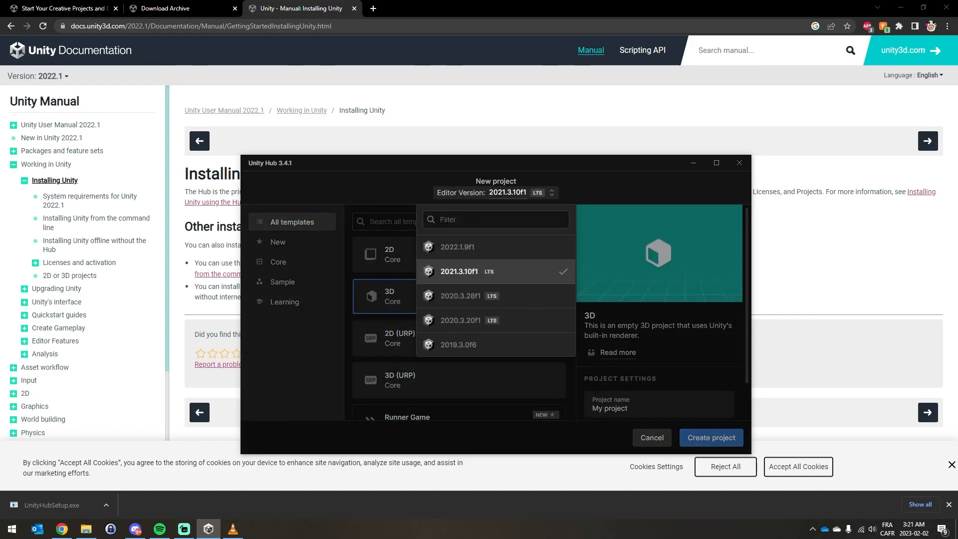
{"action": "left_click", "coordinate": [494, 247]}
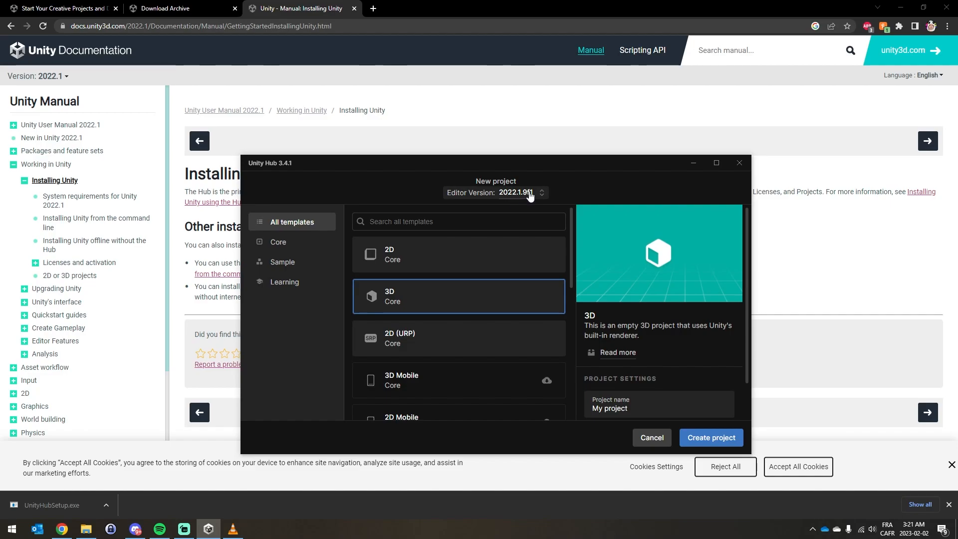
Step: Select the 3D (URP) template for the new project, download it and check the project name and location settings
{"action": "scroll", "coordinate": [466, 260], "scroll_direction": "down", "scroll_amount": 1}
{"action": "scroll", "coordinate": [464, 249], "scroll_direction": "down", "scroll_amount": 2}
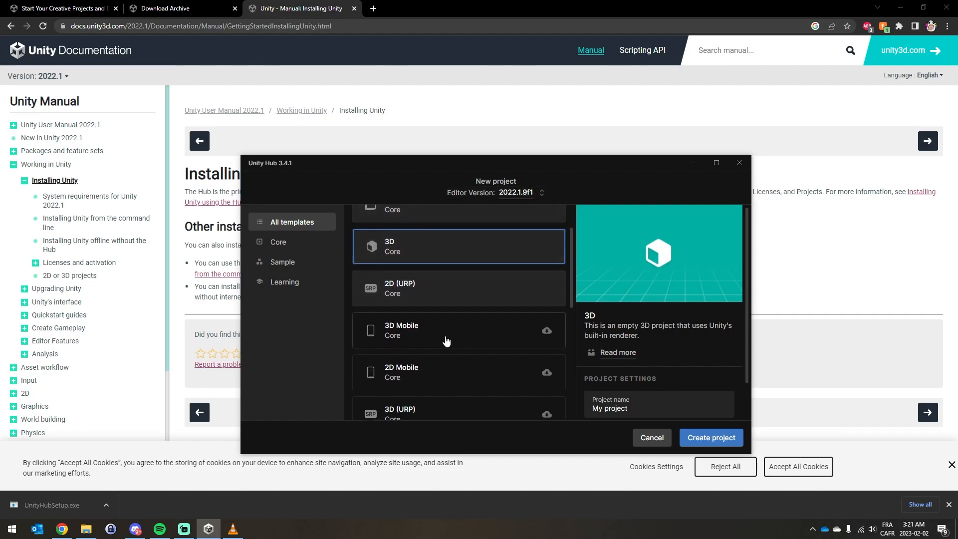
{"action": "left_click", "coordinate": [460, 415]}
{"action": "scroll", "coordinate": [399, 319], "scroll_direction": "down", "scroll_amount": 3}
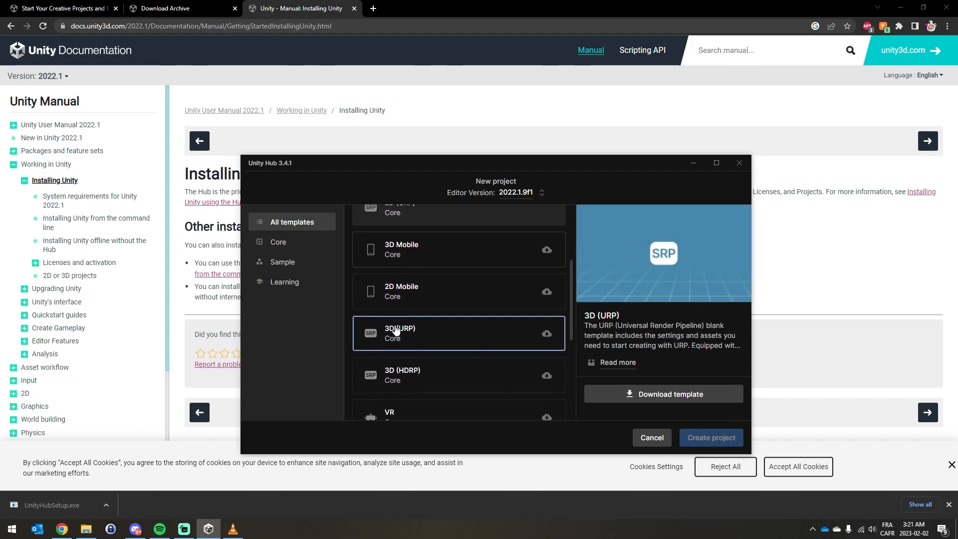
{"action": "scroll", "coordinate": [396, 330], "scroll_direction": "down", "scroll_amount": 1}
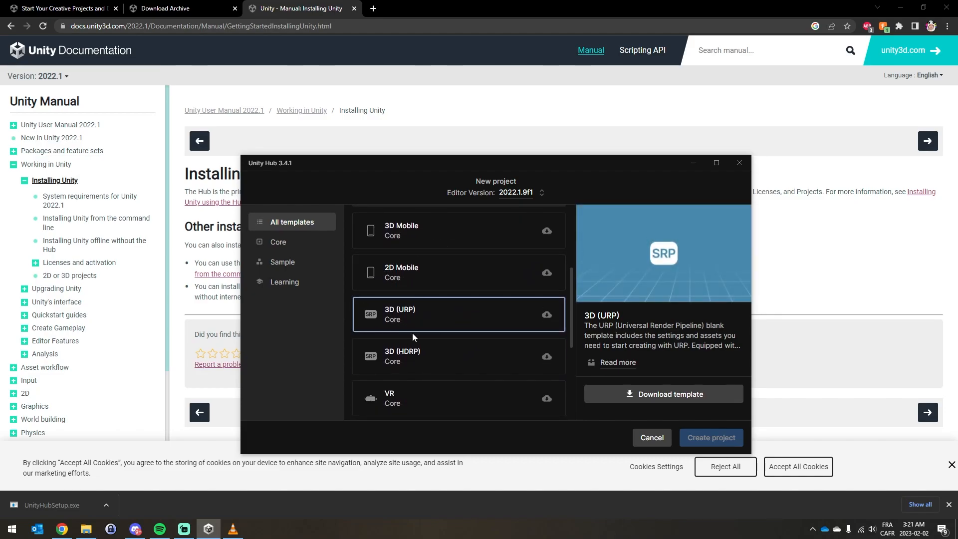
{"action": "left_click", "coordinate": [655, 395]}
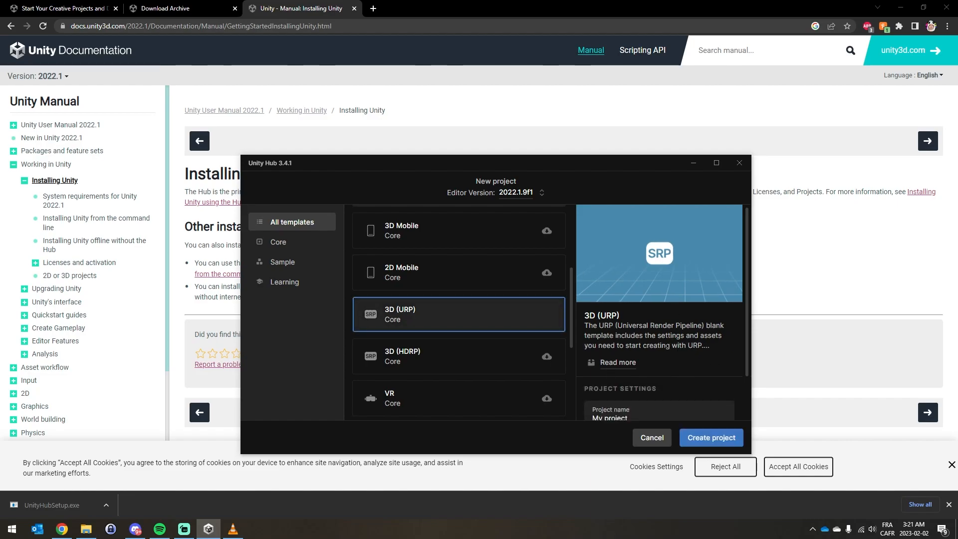
{"action": "scroll", "coordinate": [666, 346], "scroll_direction": "down", "scroll_amount": 1}
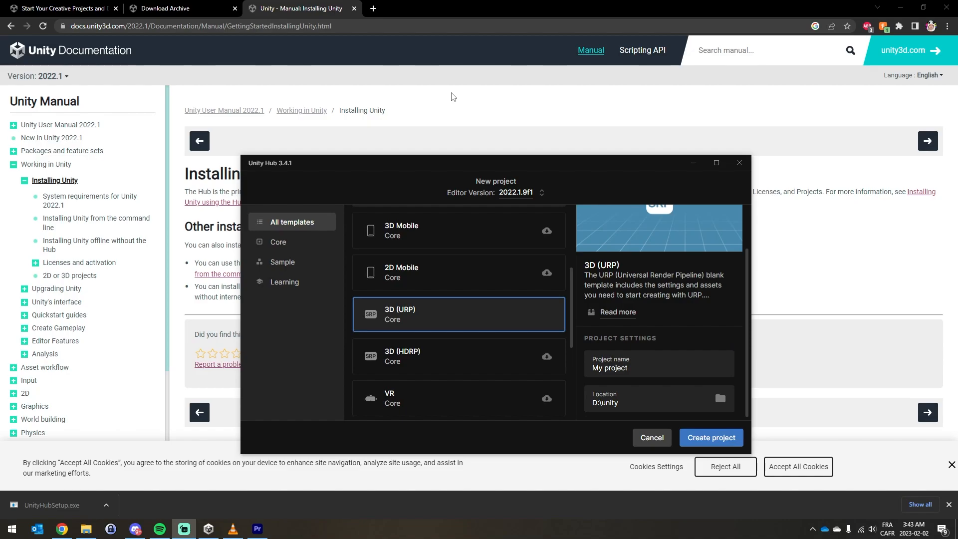
Step: Switch to the browser showing the Installing Unity page of the Unity Manual
{"action": "left_click", "coordinate": [282, 74]}
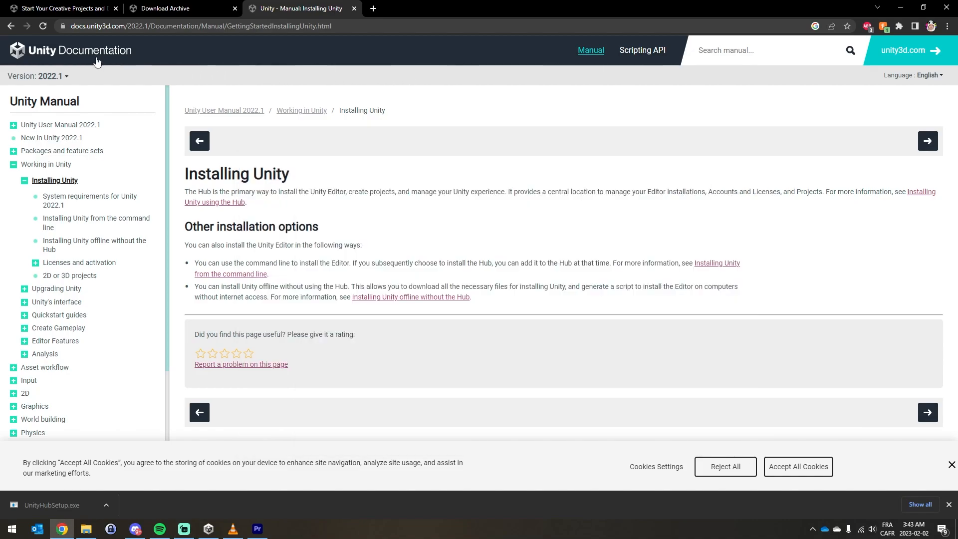